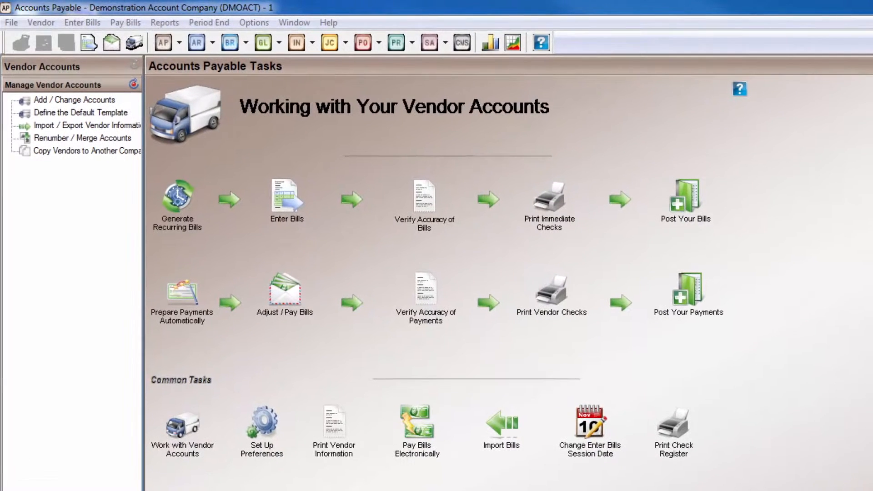
- Prepare check and electronic payments automatically for all vendors and AP codes, with due dates from 01/01/2015 to 12/31/2015
{"action": "left_click", "coordinate": [120, 21]}
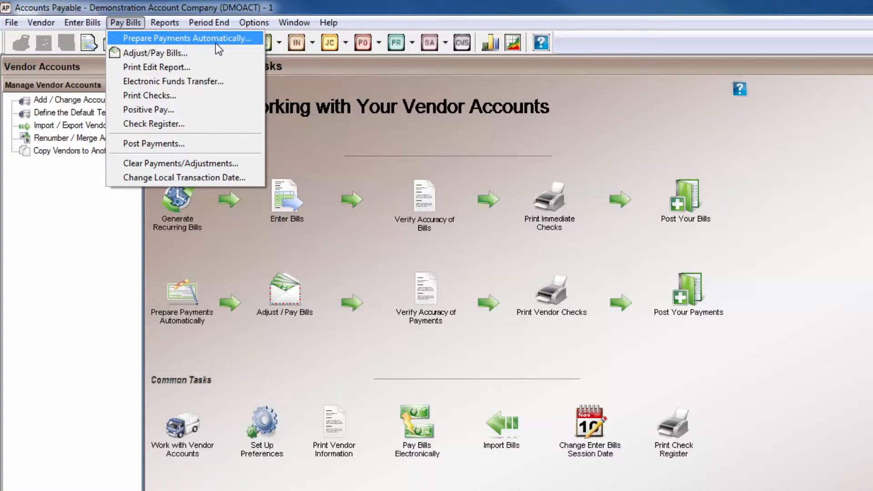
{"action": "left_click", "coordinate": [200, 38]}
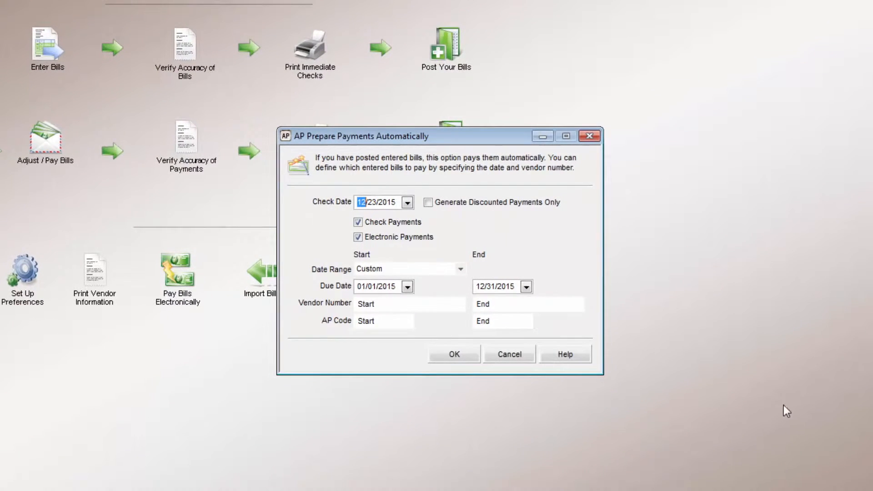
{"action": "left_click", "coordinate": [701, 424]}
{"action": "left_click", "coordinate": [462, 269]}
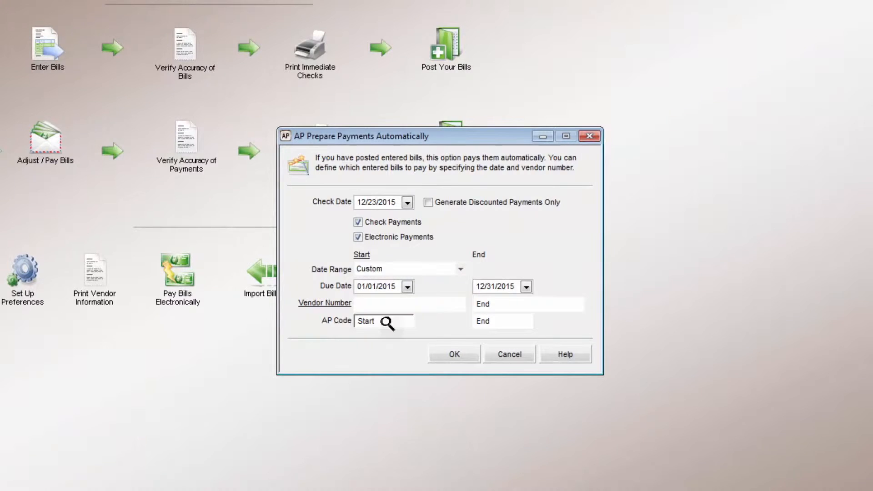
{"action": "double_click", "coordinate": [435, 322]}
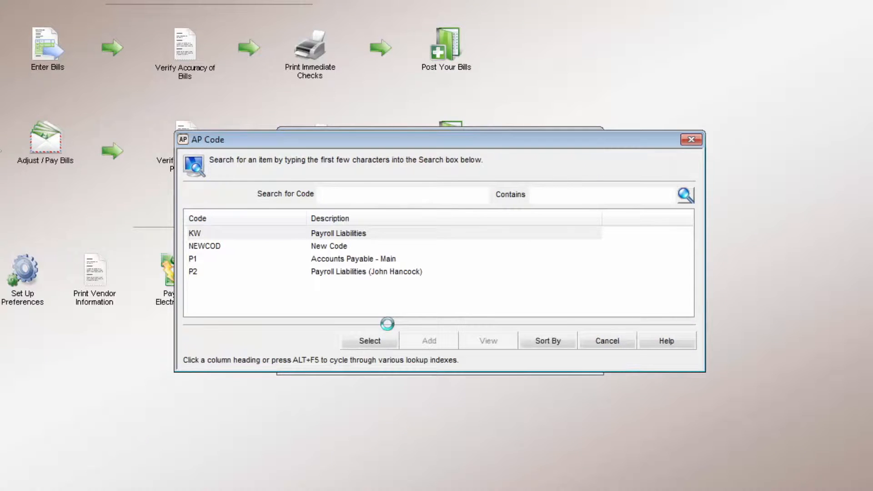
{"action": "left_click", "coordinate": [605, 342]}
{"action": "left_click", "coordinate": [463, 359]}
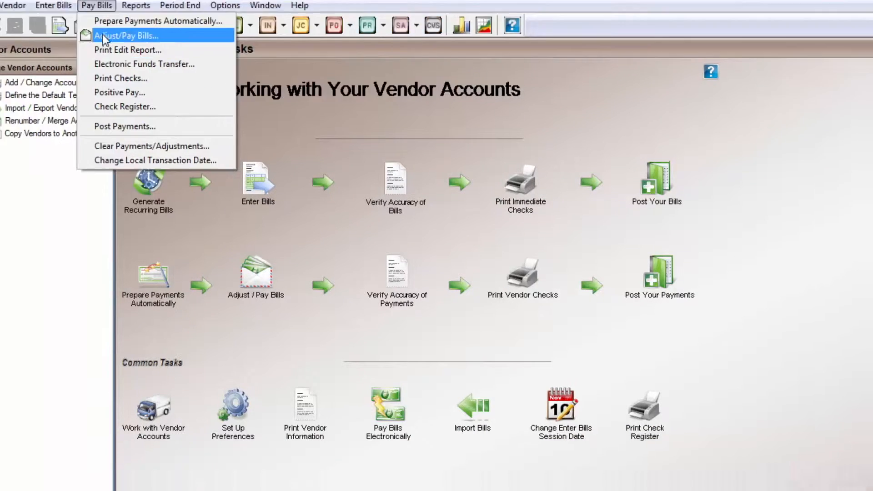
- Browse back through the Adjust/Pay Bills transactions to payment 13 and open it for editing
{"action": "left_click", "coordinate": [188, 53]}
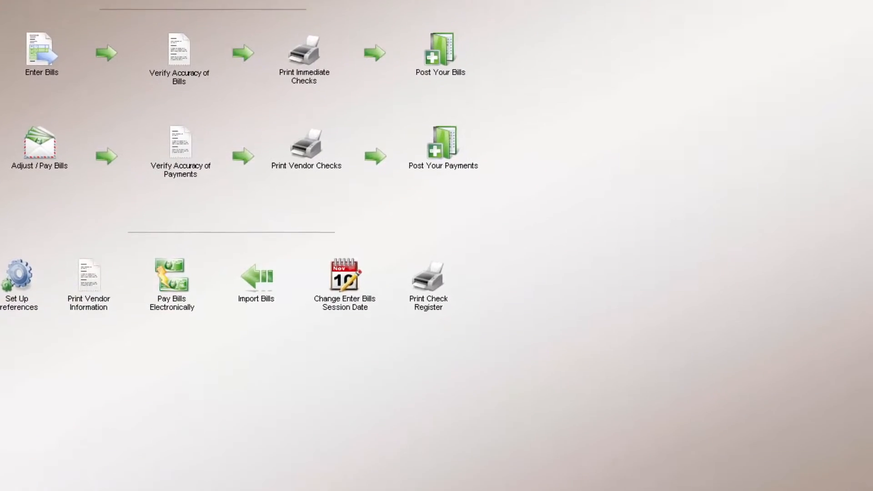
{"action": "left_click", "coordinate": [601, 221]}
{"action": "left_click", "coordinate": [602, 221]}
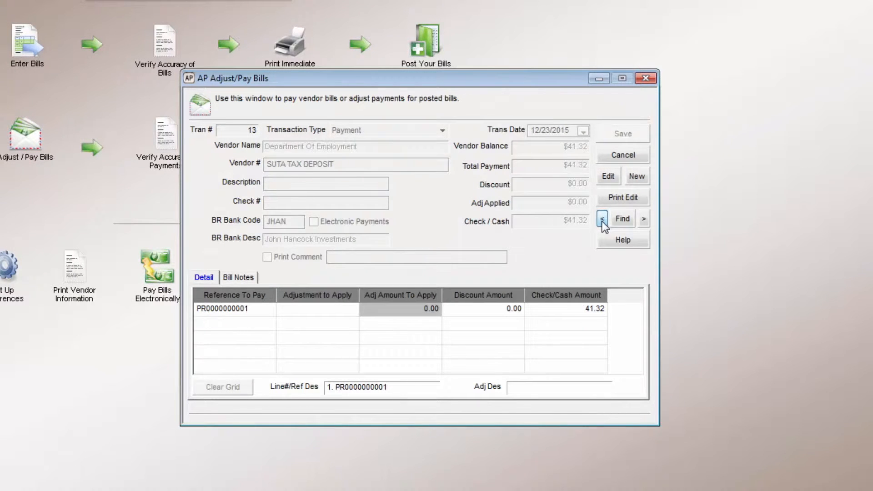
{"action": "left_click", "coordinate": [609, 176]}
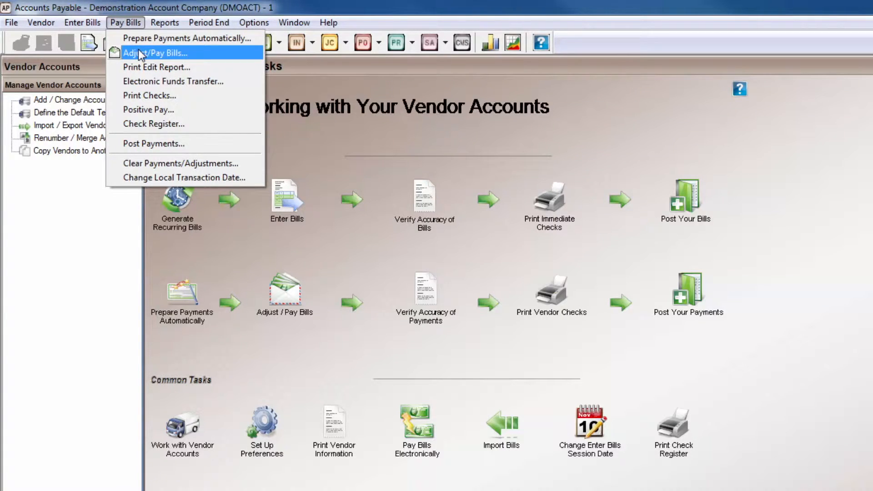
- Start a new Adjust/Pay Bills transaction of type Payment and choose ABC PUBLISHING as the vendor
{"action": "left_click", "coordinate": [138, 52]}
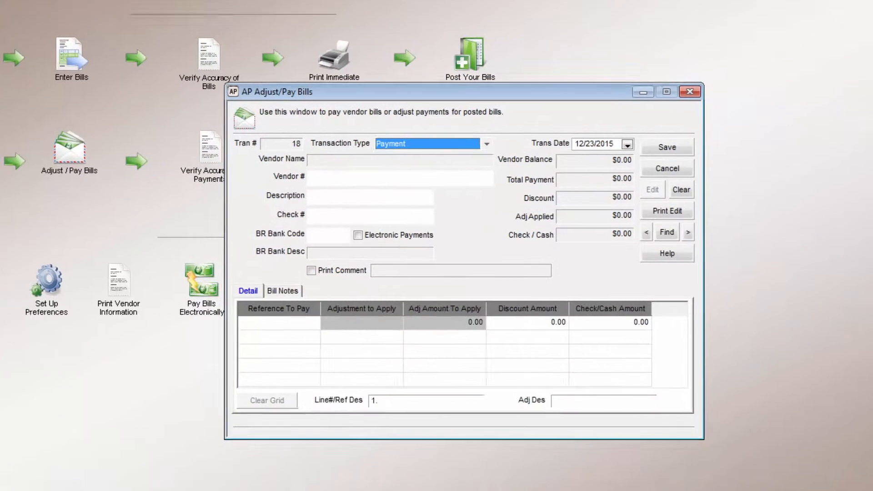
{"action": "left_click", "coordinate": [702, 286]}
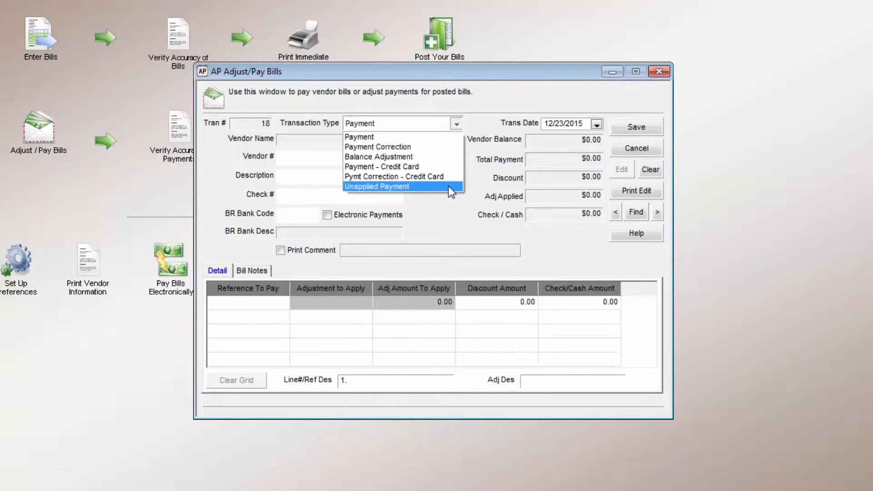
{"action": "left_click", "coordinate": [454, 138]}
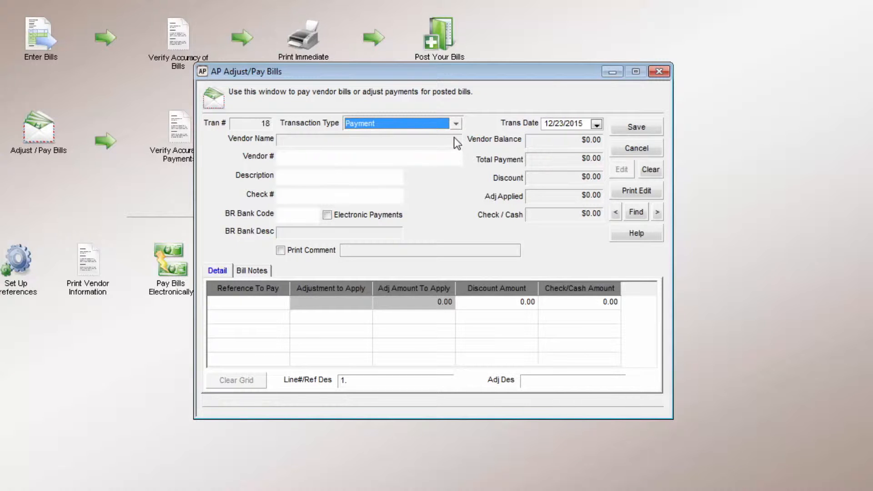
{"action": "left_click", "coordinate": [350, 159]}
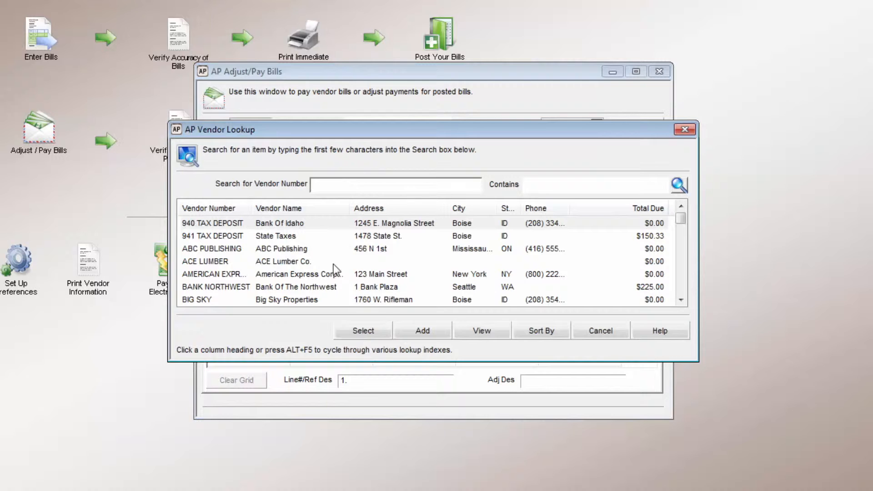
{"action": "left_click", "coordinate": [305, 251]}
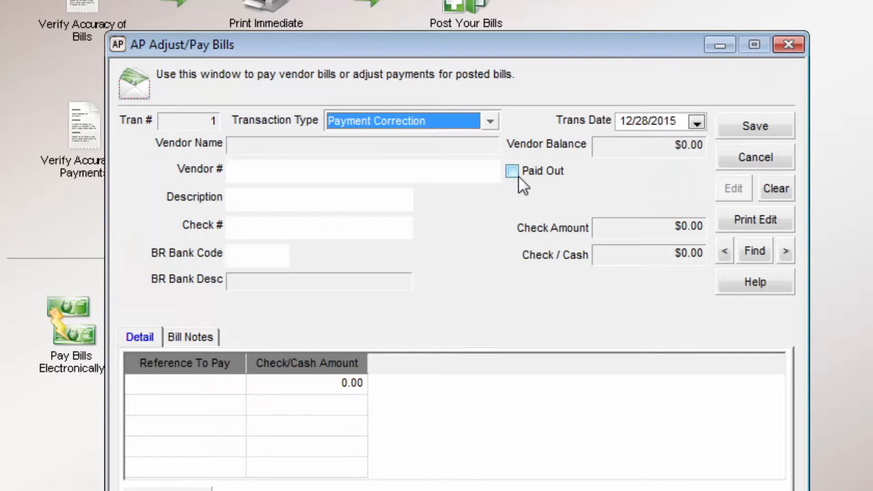
- Mark the payment correction as Paid Out, and enter "Description" as the description of the ABC PUBLISHING payment
{"action": "left_click", "coordinate": [518, 175]}
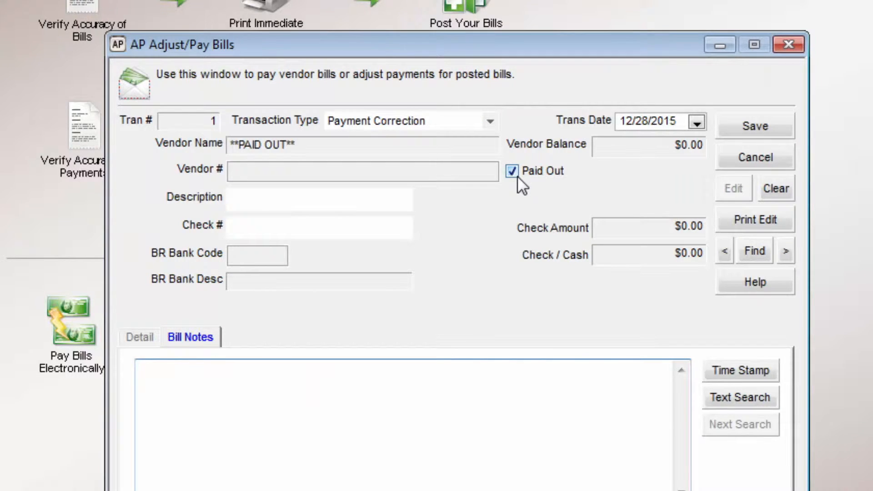
{"action": "left_click", "coordinate": [398, 199]}
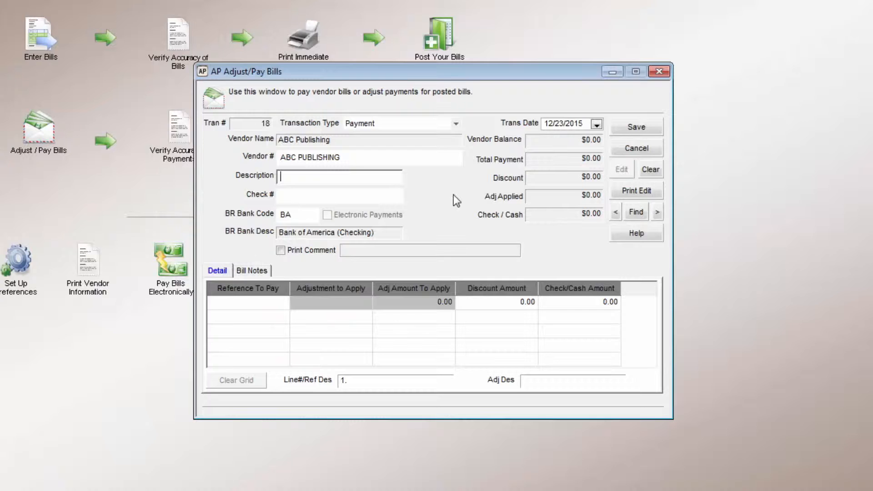
{"action": "type", "text": "Description"}
{"action": "left_click", "coordinate": [389, 194]}
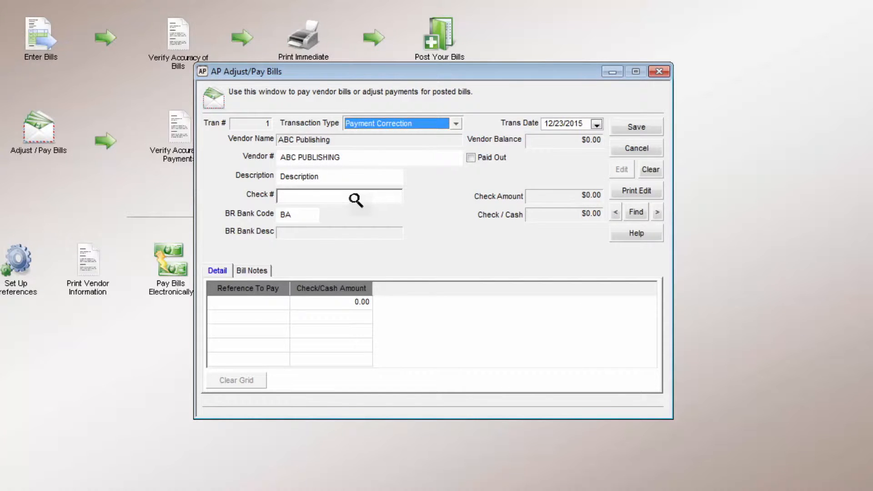
- Look up the checks for the ABC PUBLISHING payment correction and select payment C-000299
{"action": "left_click", "coordinate": [353, 199]}
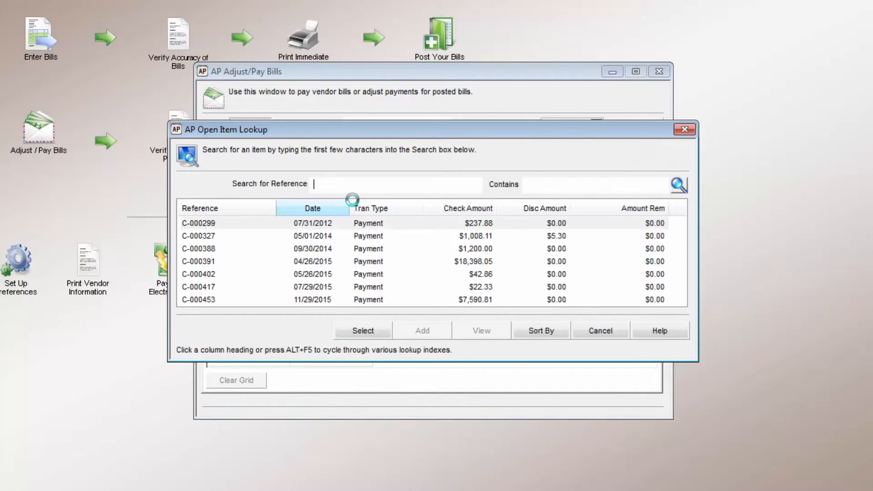
{"action": "left_click", "coordinate": [334, 223]}
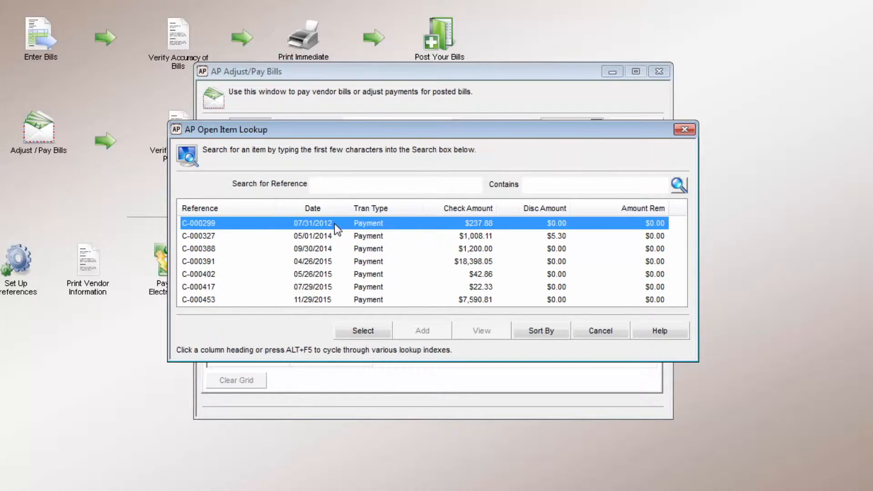
{"action": "double_click", "coordinate": [334, 222]}
{"action": "left_click", "coordinate": [331, 303]}
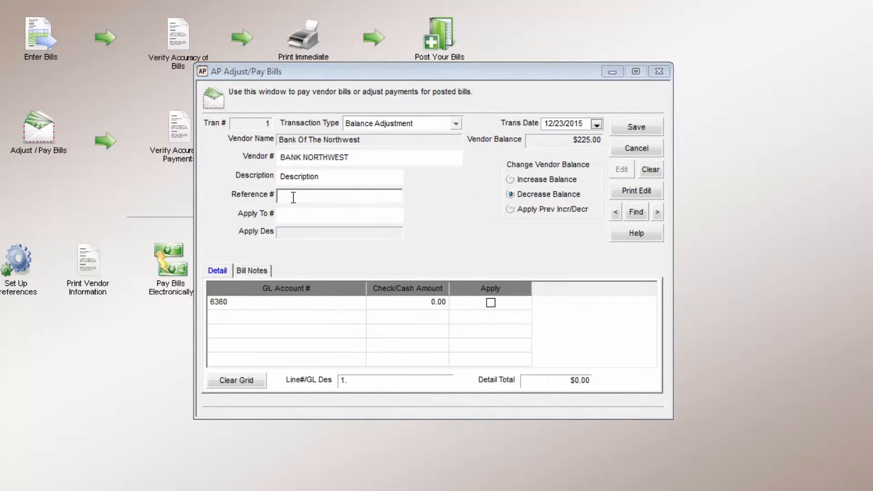
{"action": "left_click", "coordinate": [288, 216]}
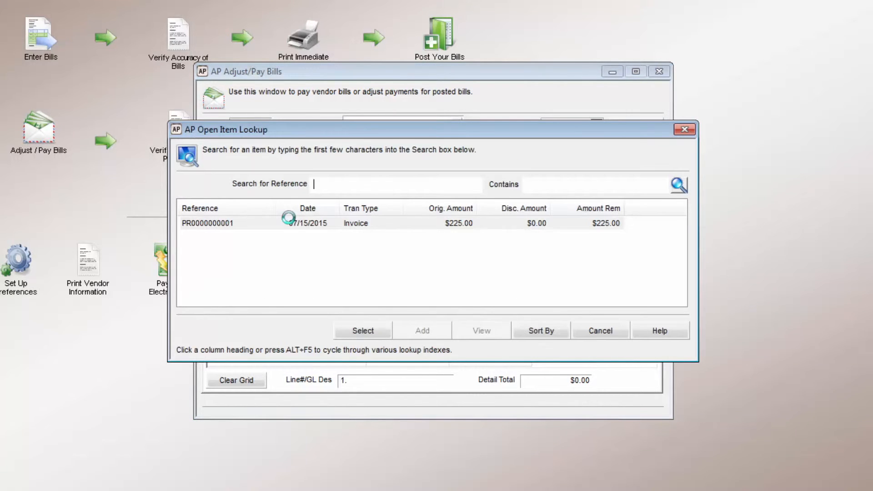
{"action": "left_click", "coordinate": [290, 225]}
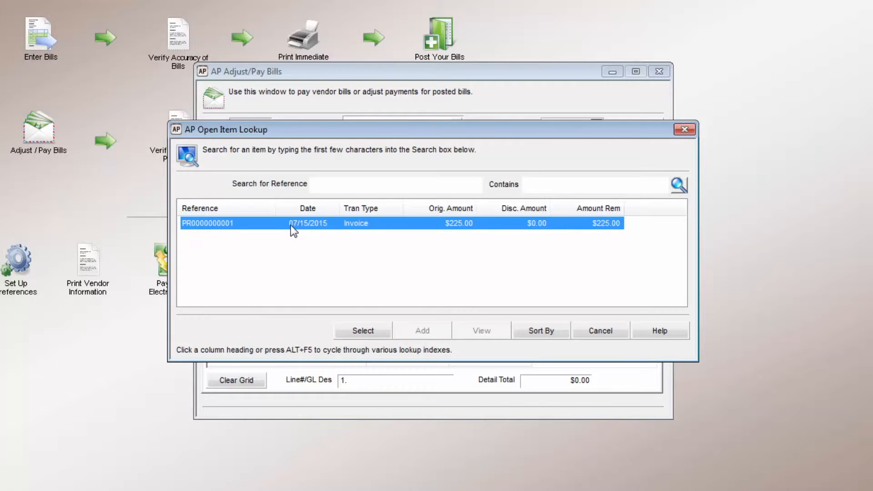
{"action": "double_click", "coordinate": [291, 225]}
{"action": "left_click", "coordinate": [417, 307]}
{"action": "type", "text": "10"}
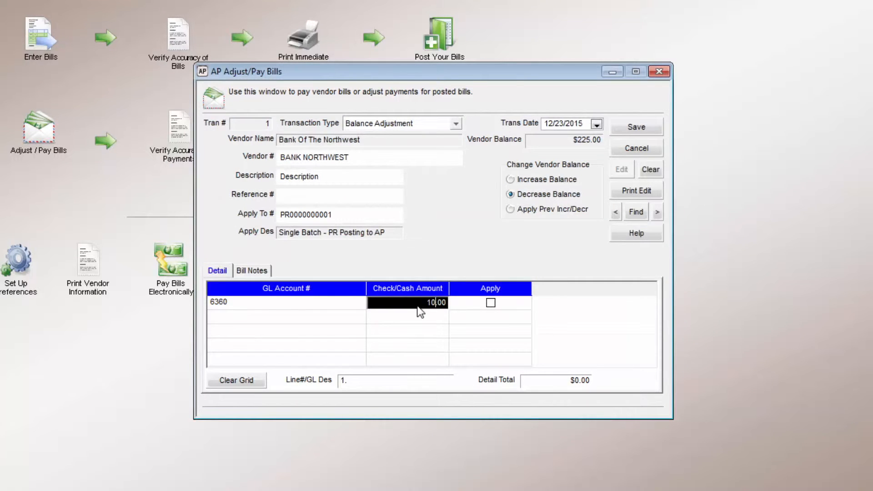
{"action": "type", "text": "0"}
- Mark the balance adjustment's detail line to apply and enter 100.00 as its amount
{"action": "left_click", "coordinate": [515, 182]}
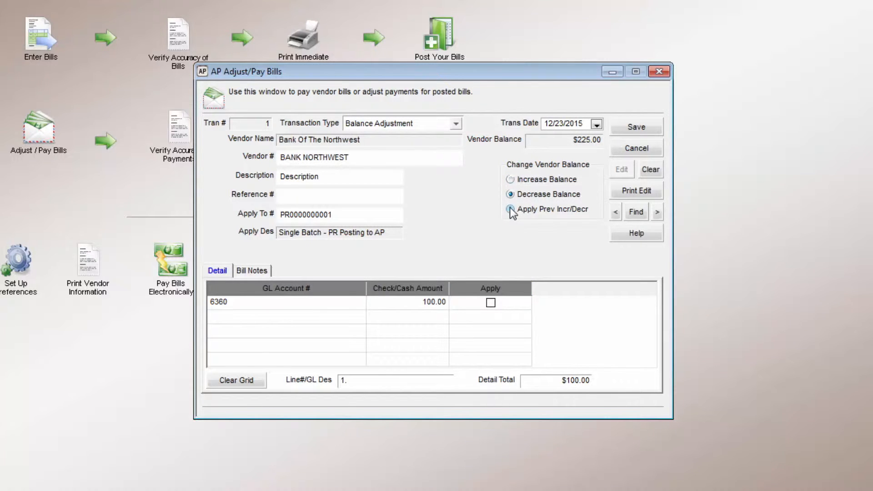
{"action": "left_click", "coordinate": [491, 302]}
{"action": "left_click", "coordinate": [418, 305]}
{"action": "type", "text": "100.00"}
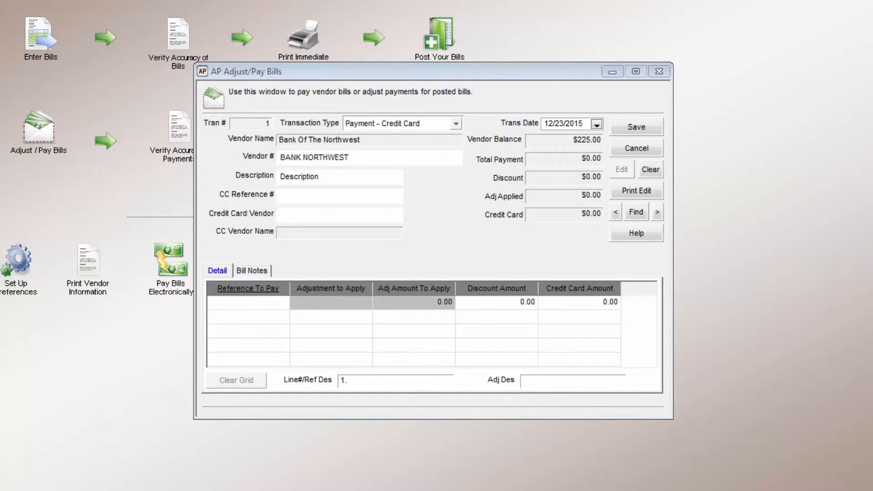
- Enter AUTH# as the credit card payment's reference and choose AMERICAN EXPRESS as the credit card vendor
{"action": "left_click", "coordinate": [300, 194]}
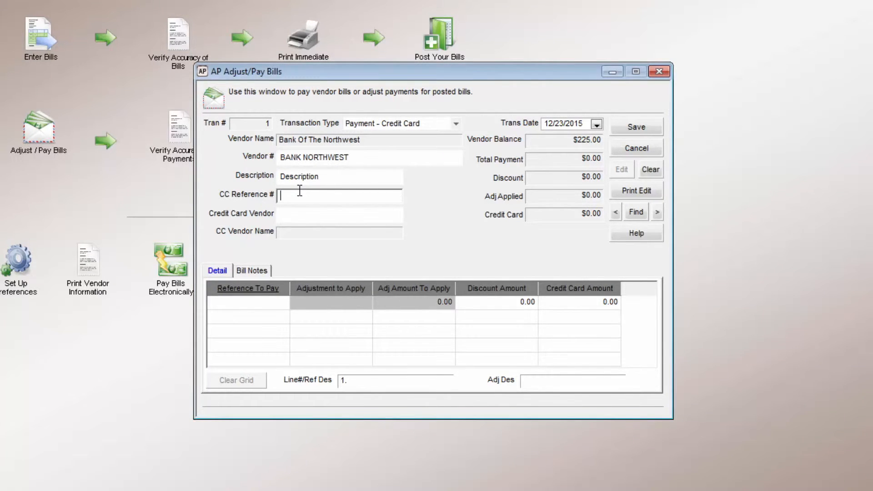
{"action": "type", "text": "AUTH#"}
{"action": "key", "text": "Tab"}
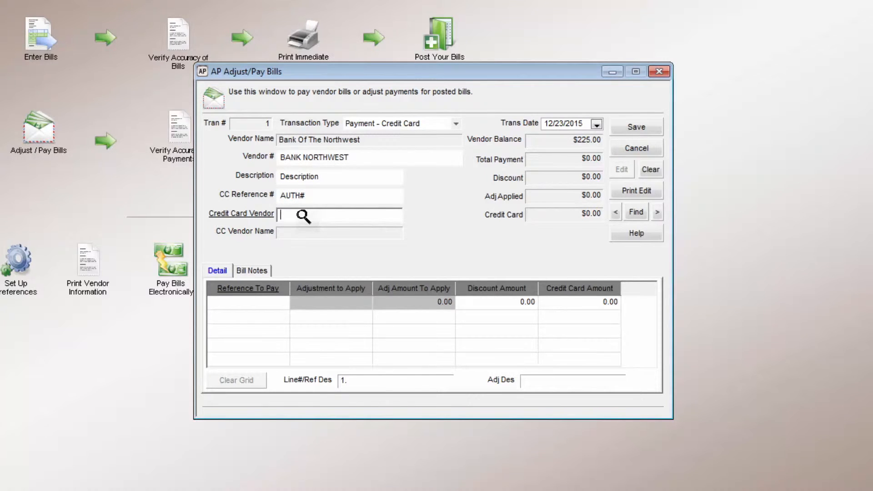
{"action": "left_click", "coordinate": [303, 217]}
{"action": "left_click", "coordinate": [357, 223]}
{"action": "left_click", "coordinate": [370, 332]}
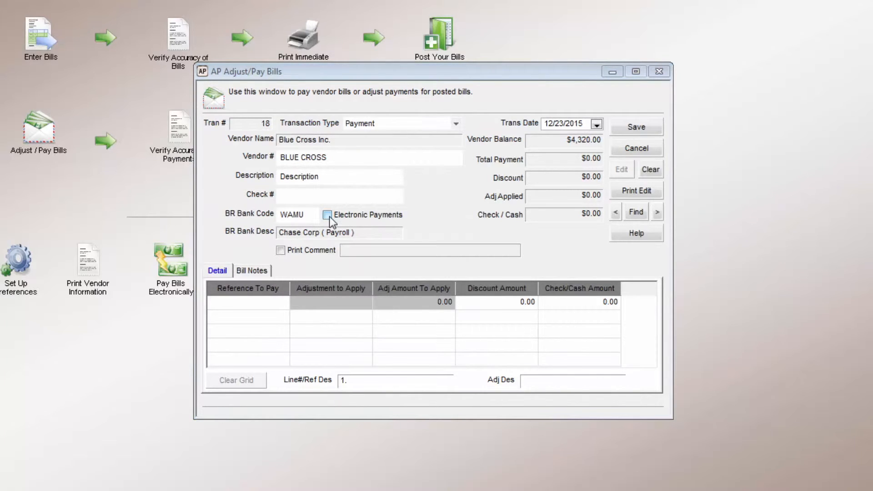
- Mark the BLUE CROSS payment as electronic and open the destination file path selection for the Electronic Funds Transfer file
{"action": "left_click", "coordinate": [327, 215]}
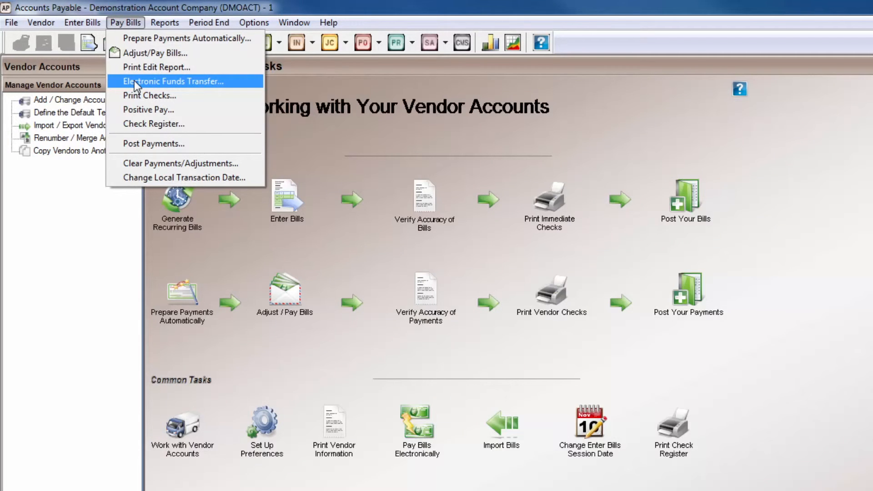
{"action": "left_click", "coordinate": [136, 83]}
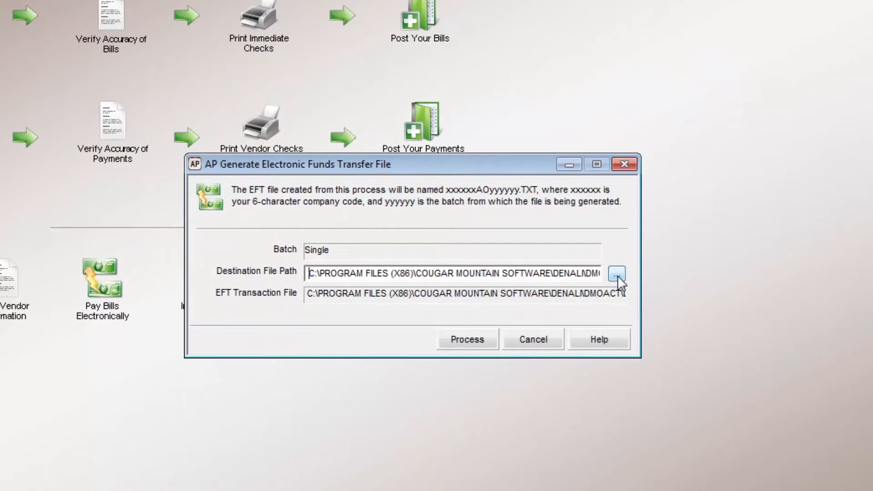
{"action": "left_click", "coordinate": [617, 275]}
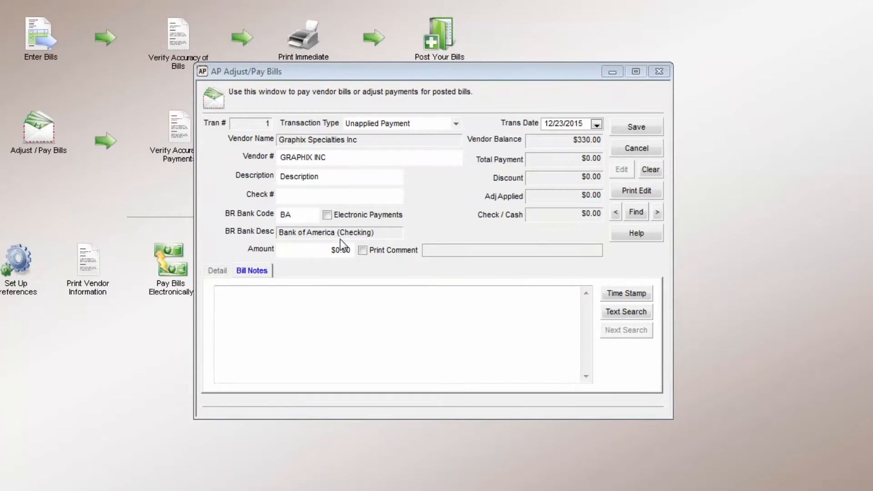
- Set the amount of the GRAPHIX INC unapplied payment to 100
{"action": "left_click", "coordinate": [326, 250]}
{"action": "type", "text": "100"}
{"action": "key", "text": "Tab"}
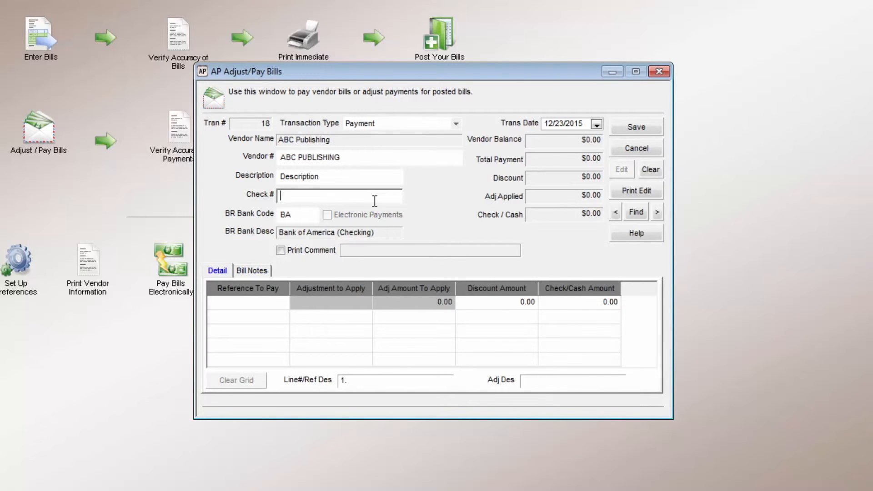
- Enter C-123456 as the ABC PUBLISHING payment's check number and open the lookup for its bank code
{"action": "type", "text": "C-123456"}
{"action": "left_click", "coordinate": [297, 217]}
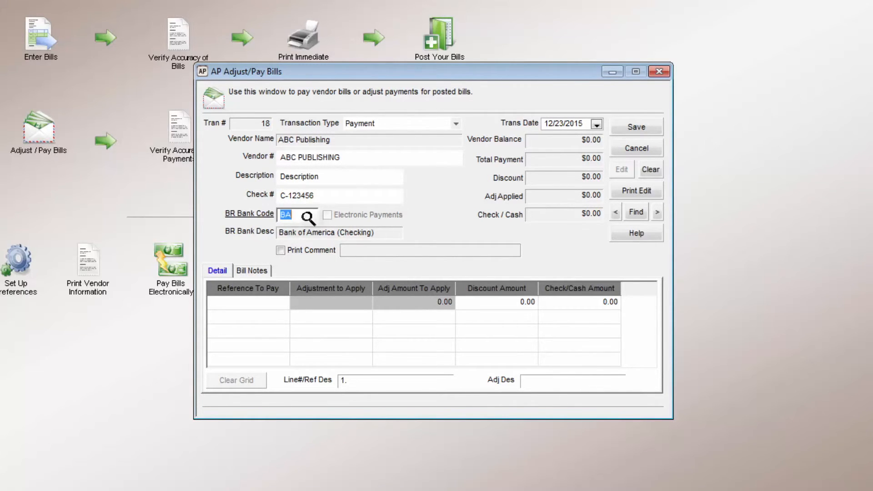
{"action": "double_click", "coordinate": [312, 218]}
{"action": "double_click", "coordinate": [313, 219]}
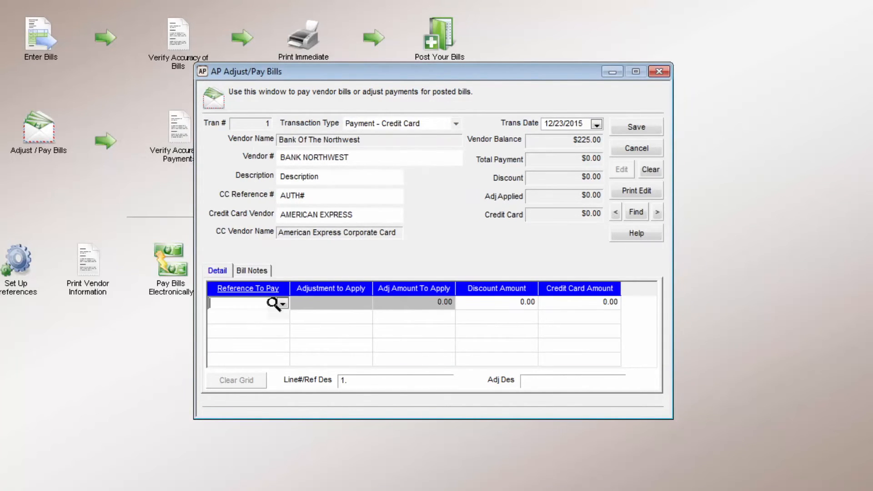
{"action": "double_click", "coordinate": [274, 304]}
{"action": "left_click", "coordinate": [190, 225]}
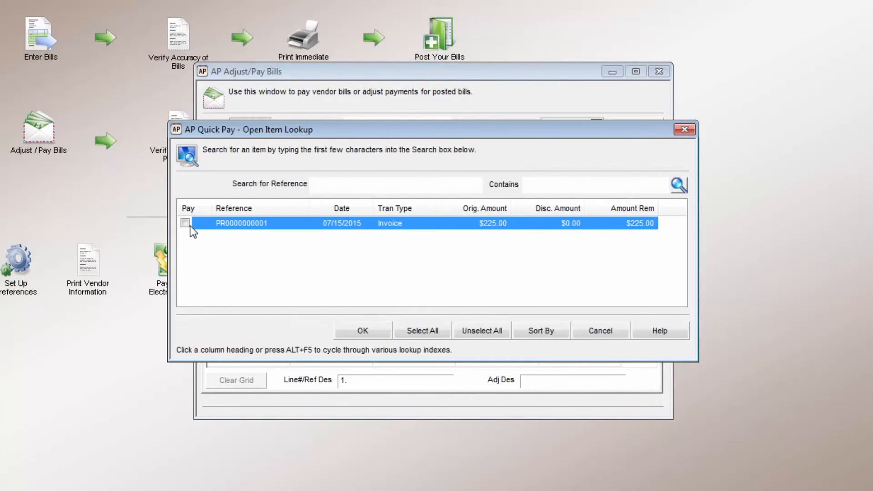
{"action": "left_click", "coordinate": [360, 331]}
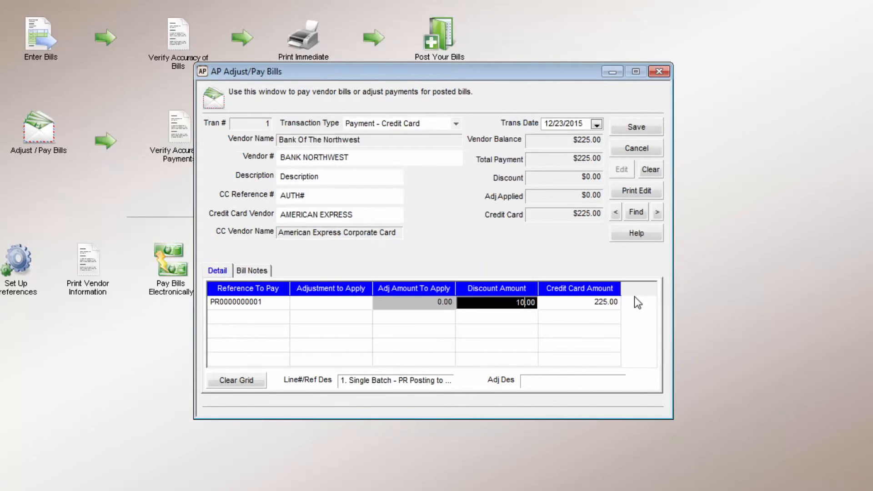
{"action": "key", "text": "Tab"}
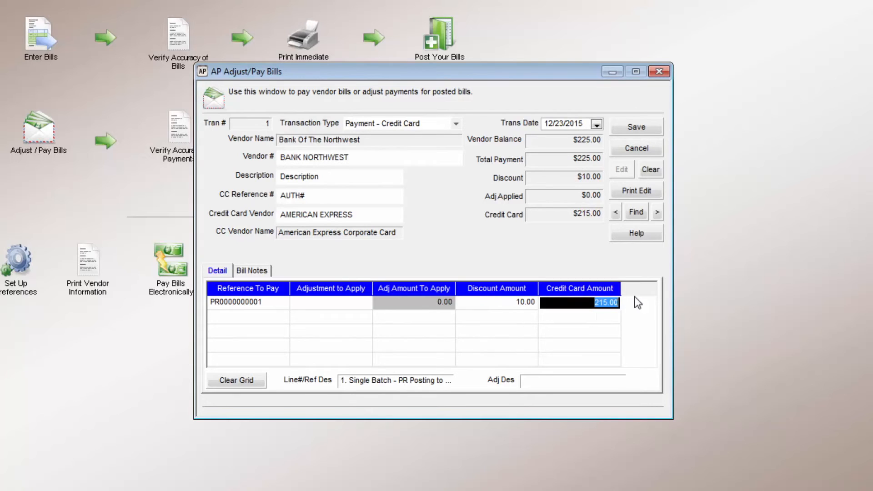